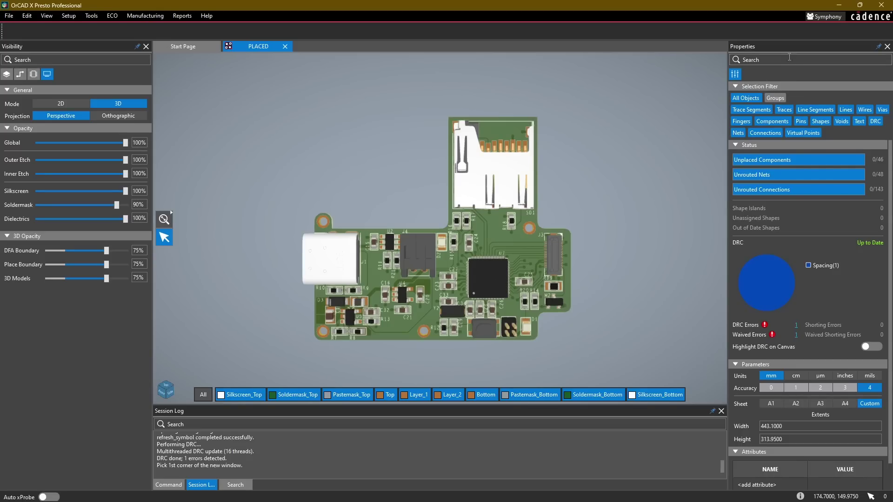
# - Close Presto at the save prompt, view 2_MICRO and 3_PERIPHERALS, then return to 1_POWER
pyautogui.click(878, 6)
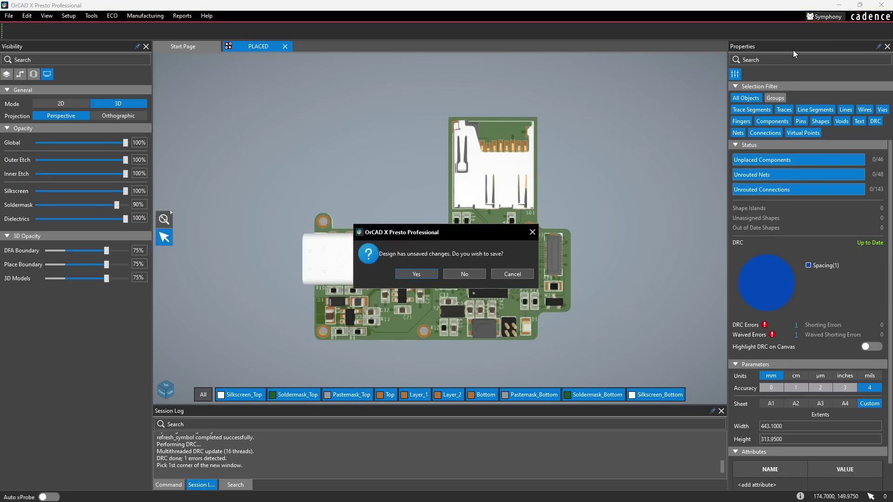
pyautogui.click(461, 273)
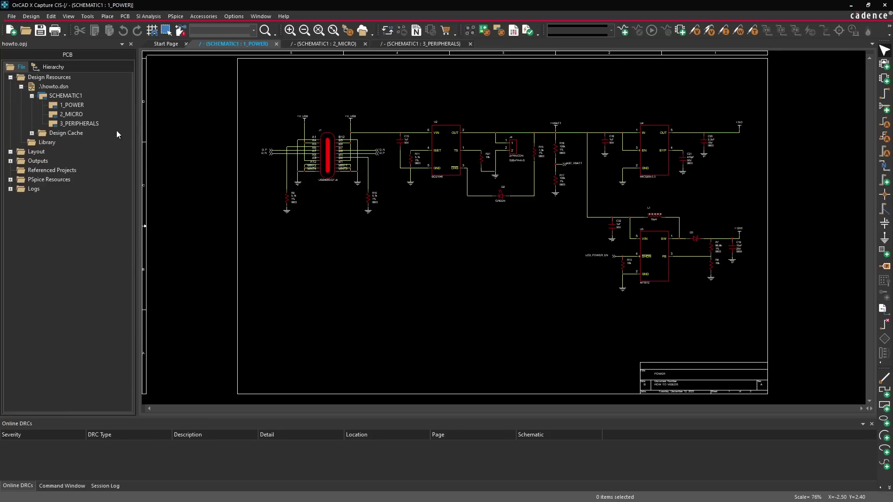
pyautogui.doubleClick(72, 114)
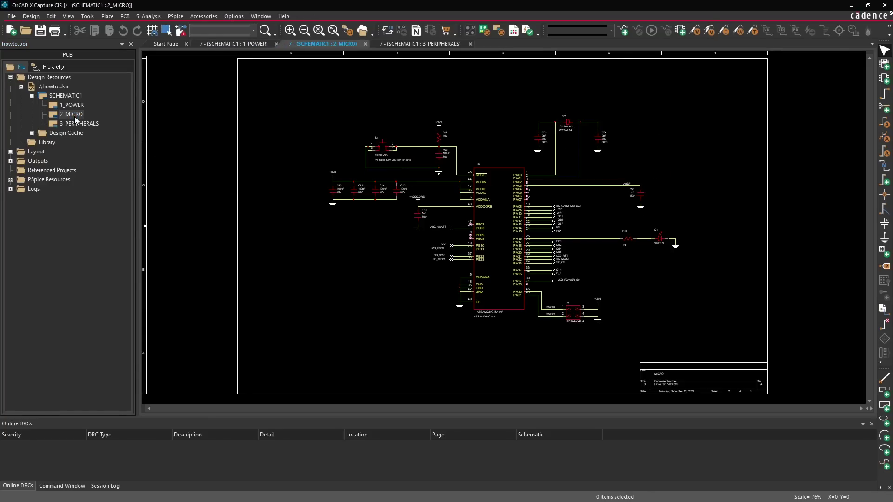
pyautogui.doubleClick(79, 123)
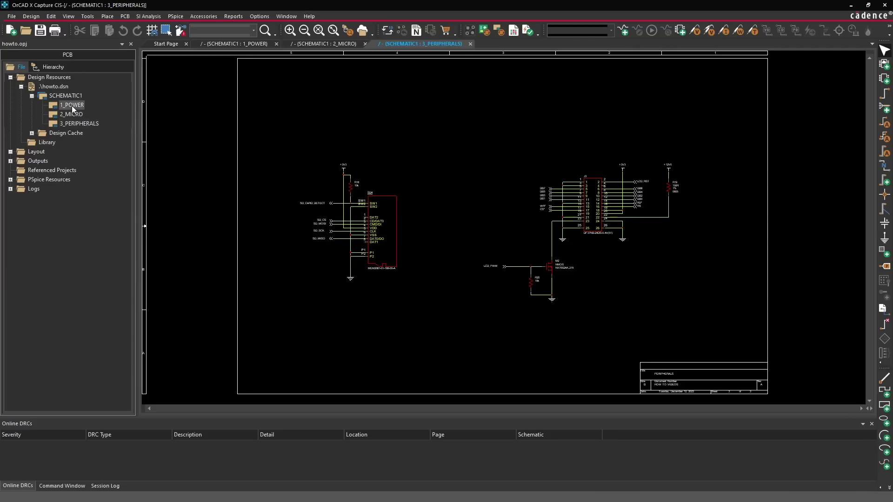
pyautogui.doubleClick(72, 105)
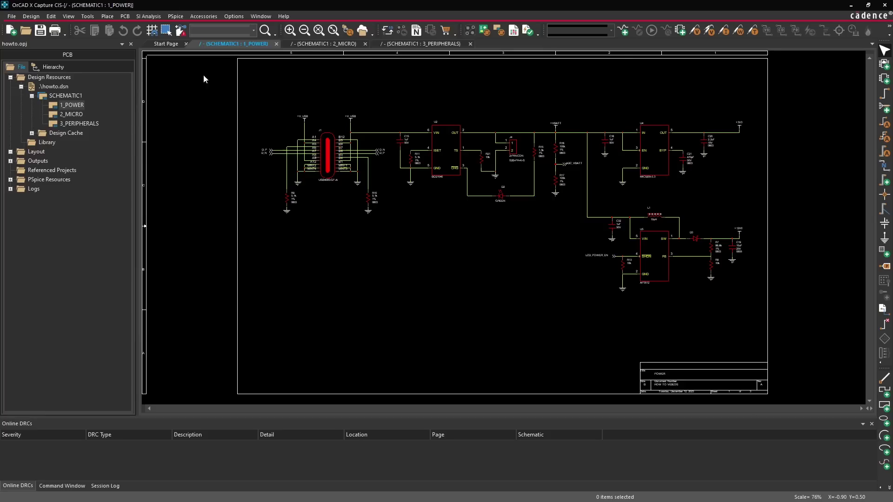
pyautogui.click(125, 16)
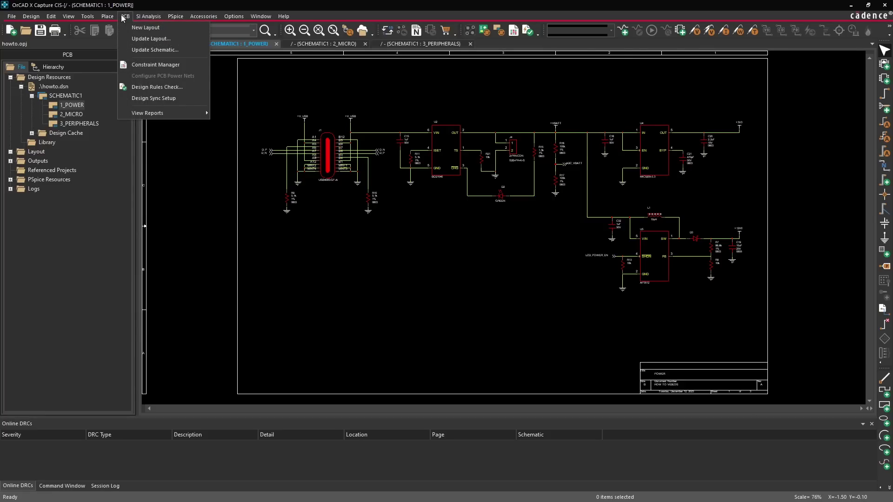
pyautogui.click(154, 98)
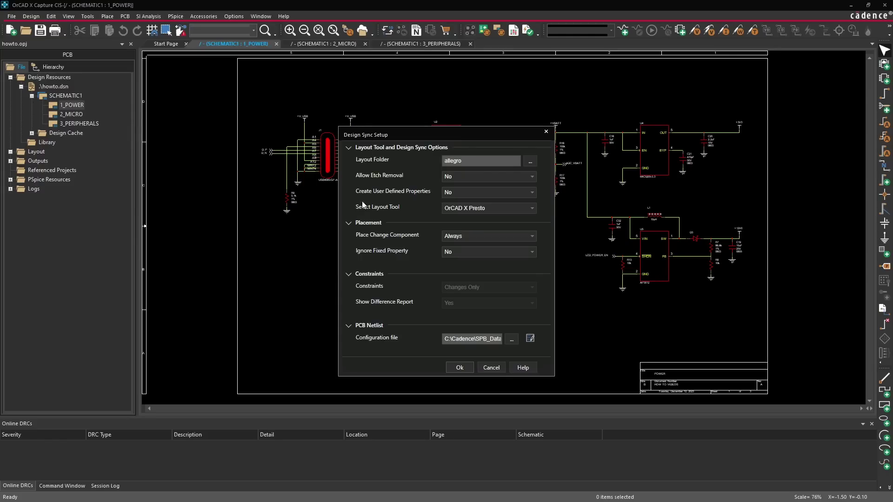
pyautogui.click(454, 207)
pyautogui.click(451, 220)
pyautogui.click(481, 208)
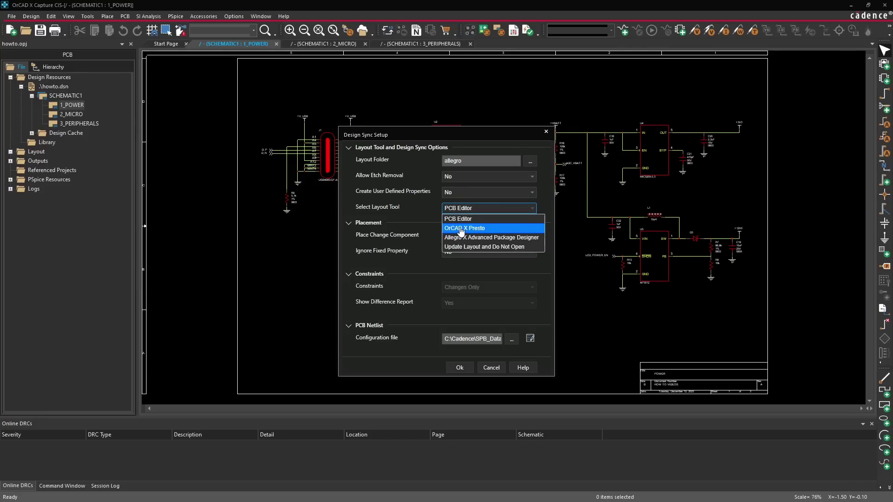
pyautogui.click(463, 228)
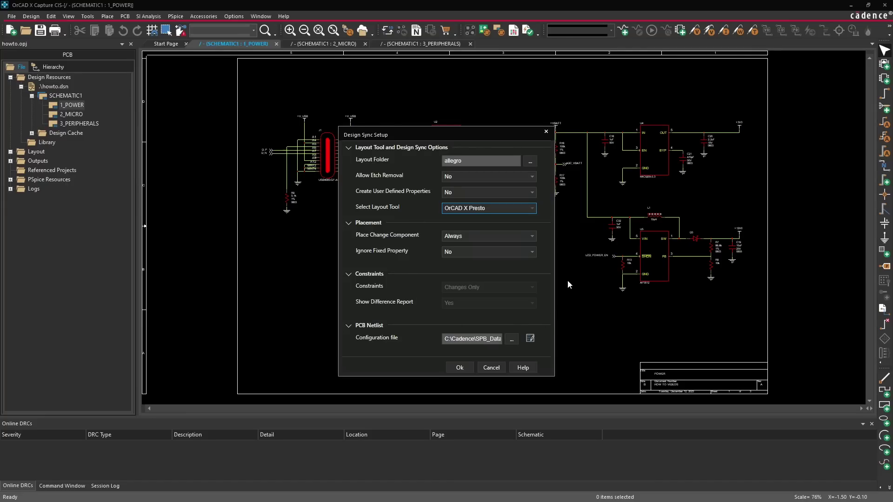
pyautogui.click(459, 368)
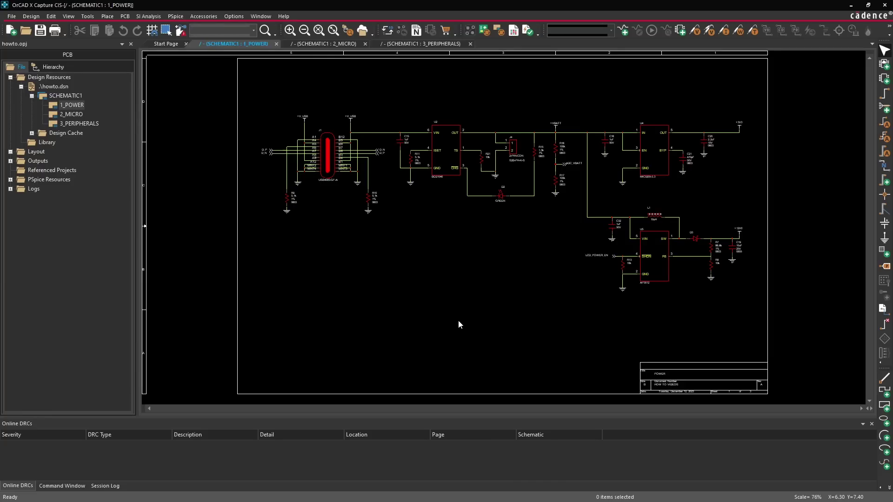
# - Create a new howto layout in the allegro PCB Layout Folder and open it in Presto
pyautogui.click(125, 17)
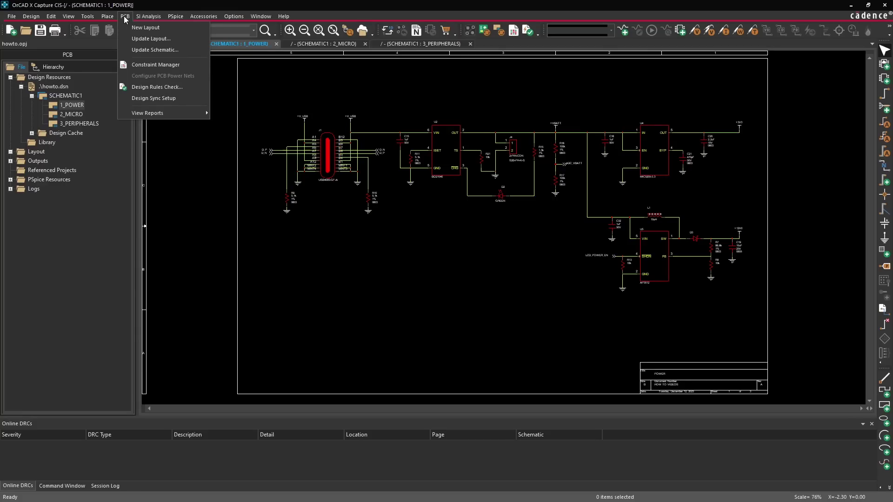
pyautogui.click(145, 28)
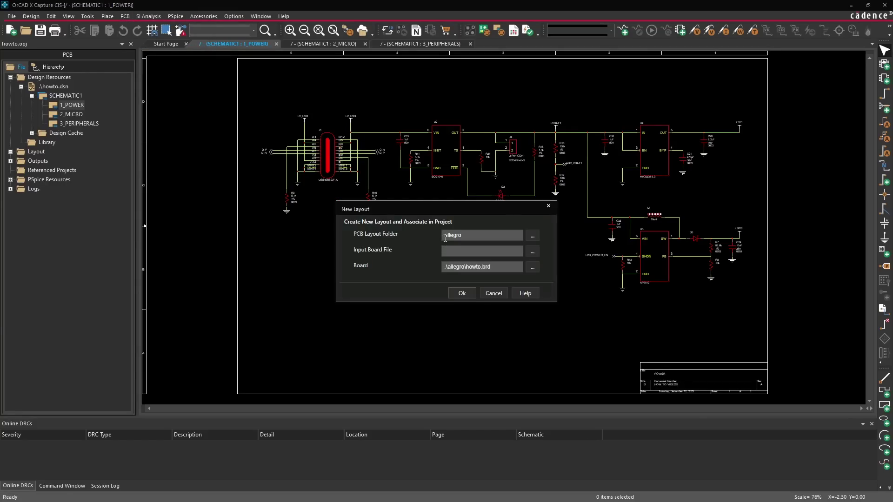
pyautogui.click(472, 237)
pyautogui.click(461, 293)
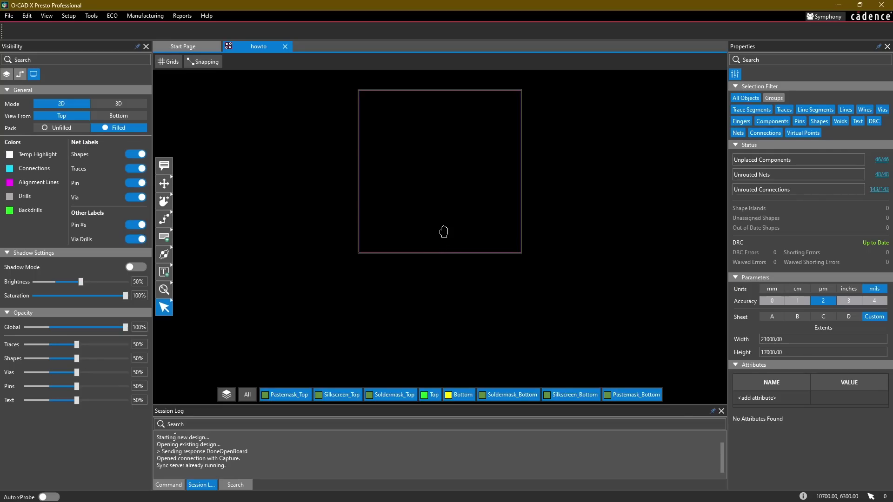
# - Show all 46 unplaced components, including SD4, in a taller Search panel results list
pyautogui.moveTo(440, 230); pyautogui.dragTo(430, 289)
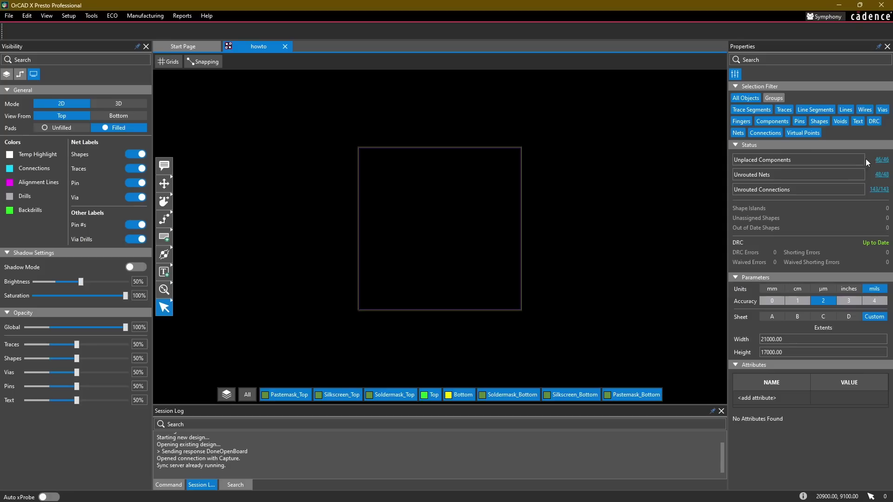
pyautogui.click(882, 161)
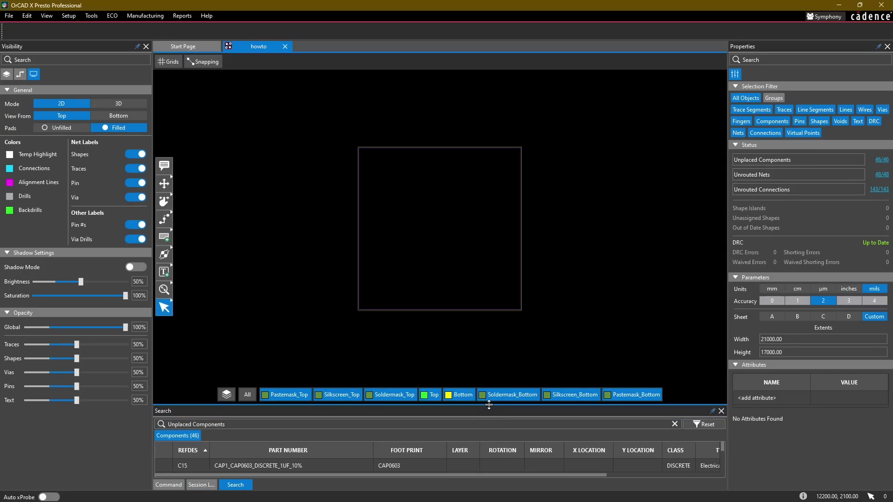
pyautogui.moveTo(487, 406); pyautogui.dragTo(486, 344)
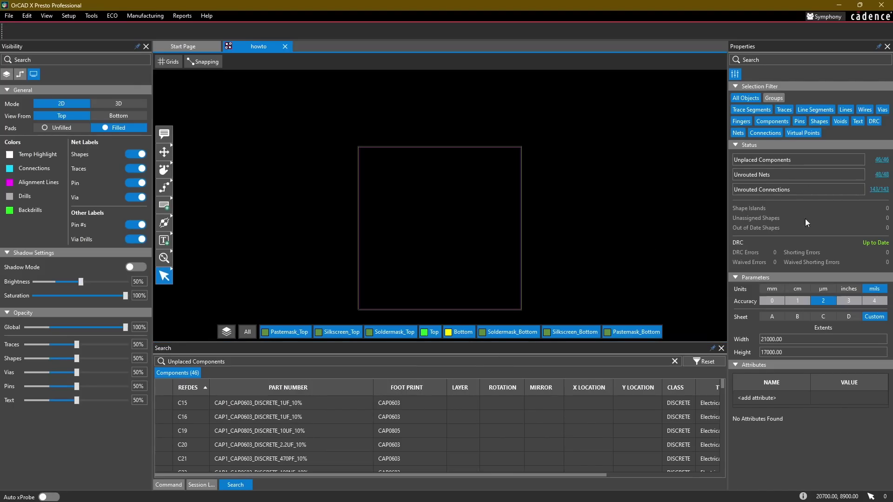
pyautogui.scroll(-3, 277, 420)
pyautogui.scroll(-3, 277, 420)
pyautogui.scroll(-4, 249, 413)
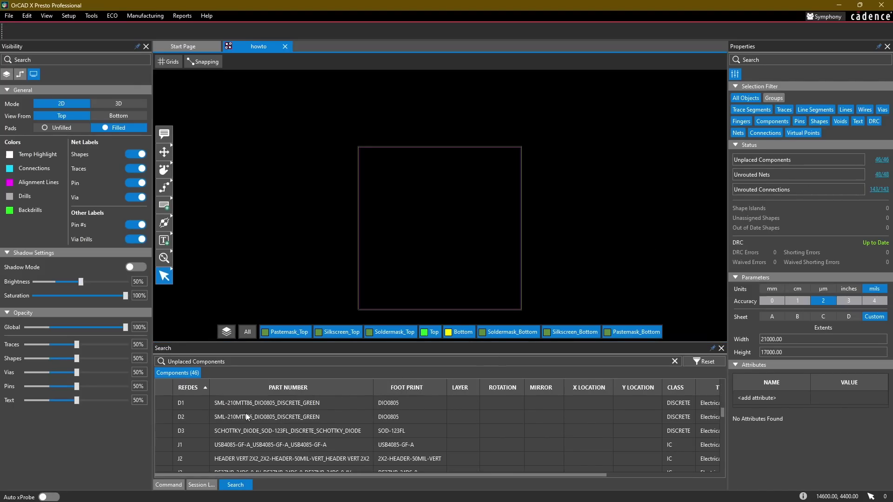
pyautogui.scroll(-3, 246, 413)
pyautogui.scroll(-3, 246, 417)
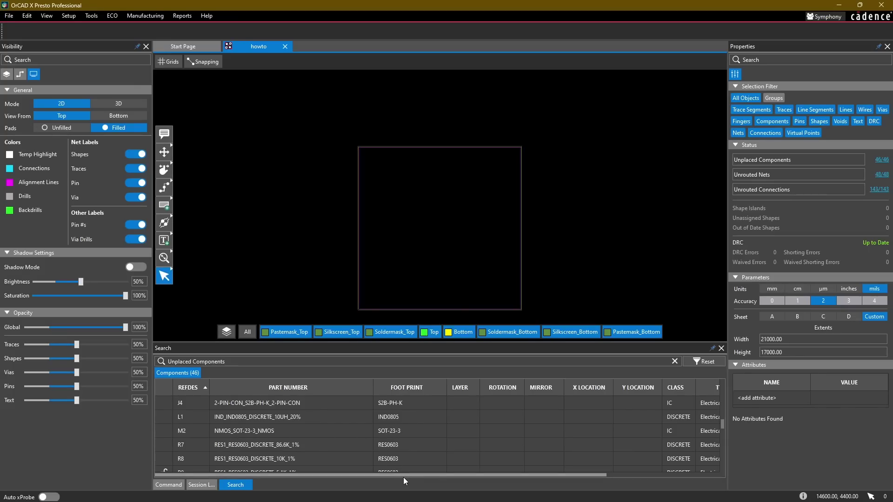
pyautogui.moveTo(418, 476); pyautogui.dragTo(401, 477)
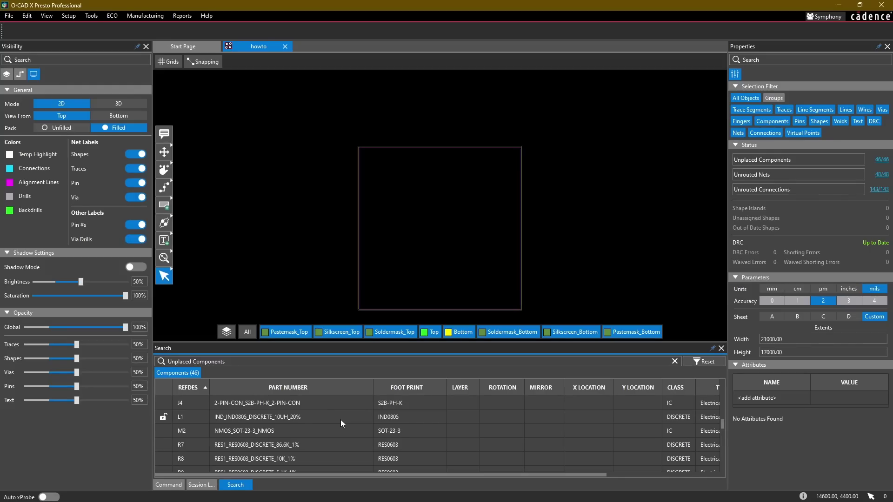
pyautogui.scroll(-3, 341, 420)
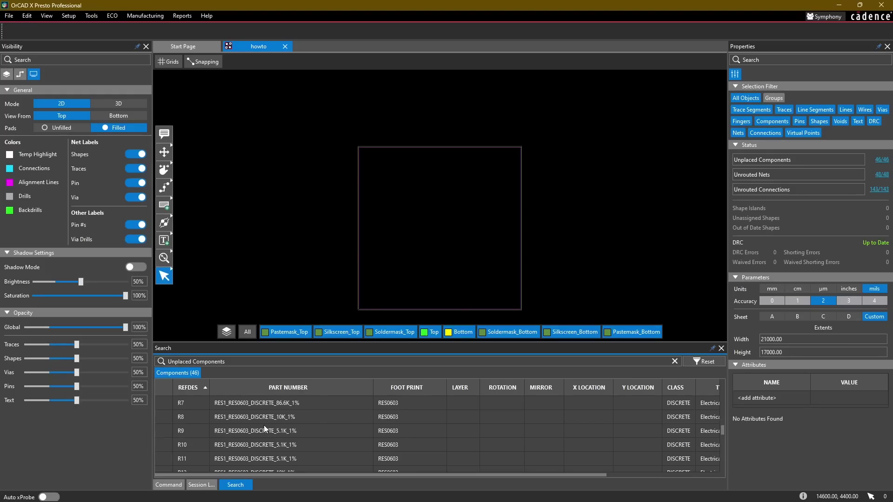
pyautogui.scroll(-3, 252, 422)
pyautogui.scroll(-3, 234, 423)
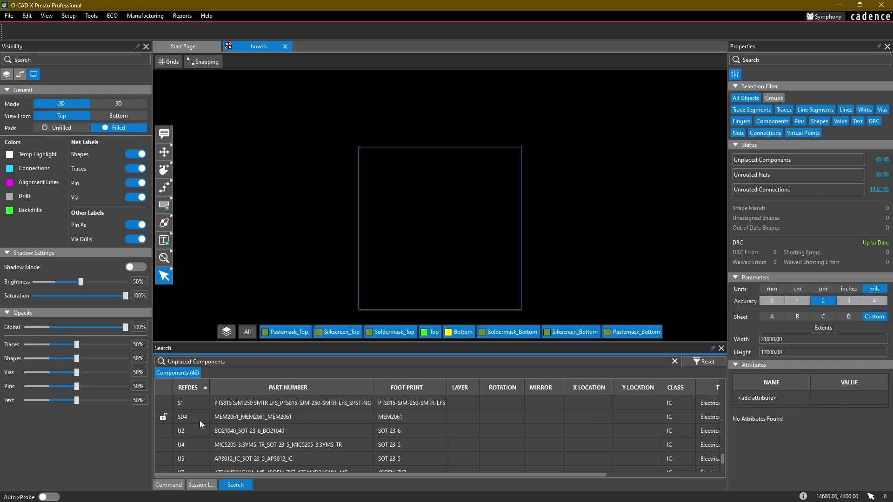
pyautogui.moveTo(203, 491)
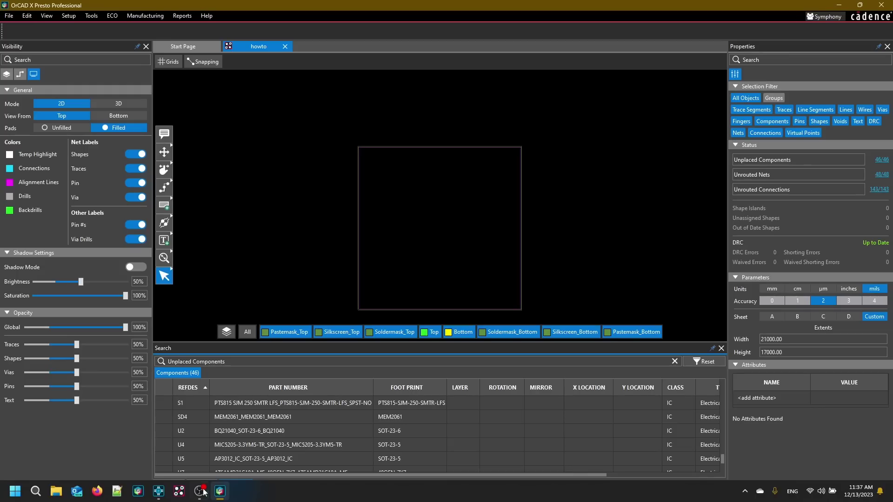
# - On 3_PERIPHERALS, change the SD card reference designator from SD4 to SD1 and save
pyautogui.click(158, 492)
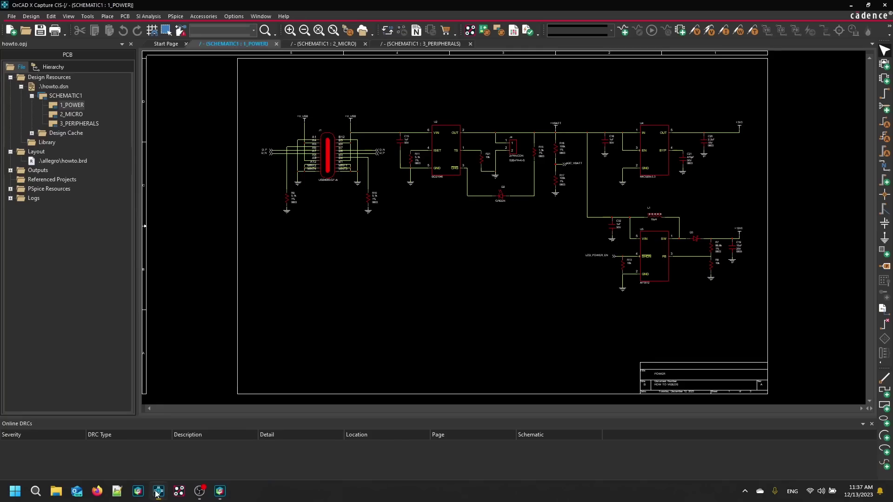
pyautogui.doubleClick(78, 124)
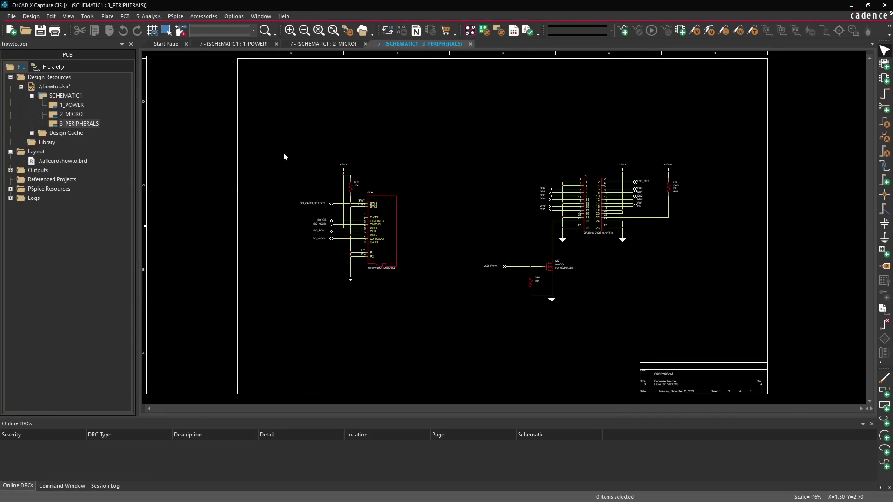
pyautogui.moveTo(283, 152); pyautogui.dragTo(430, 286)
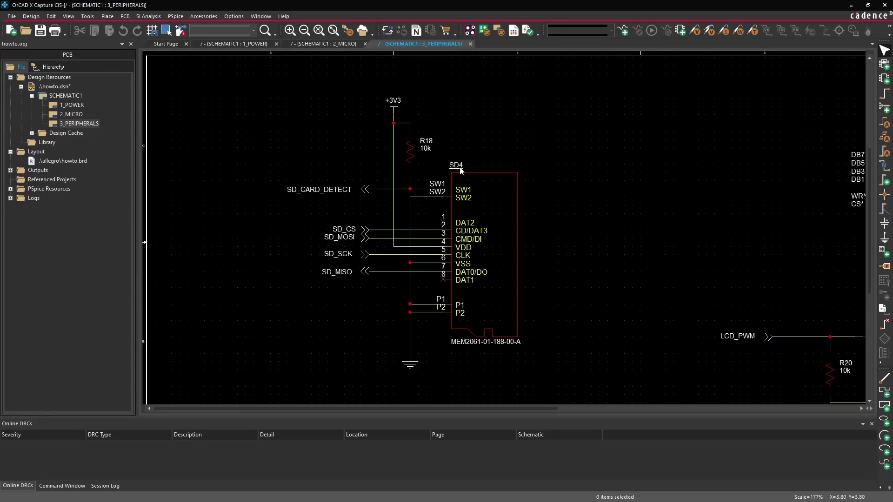
pyautogui.doubleClick(459, 166)
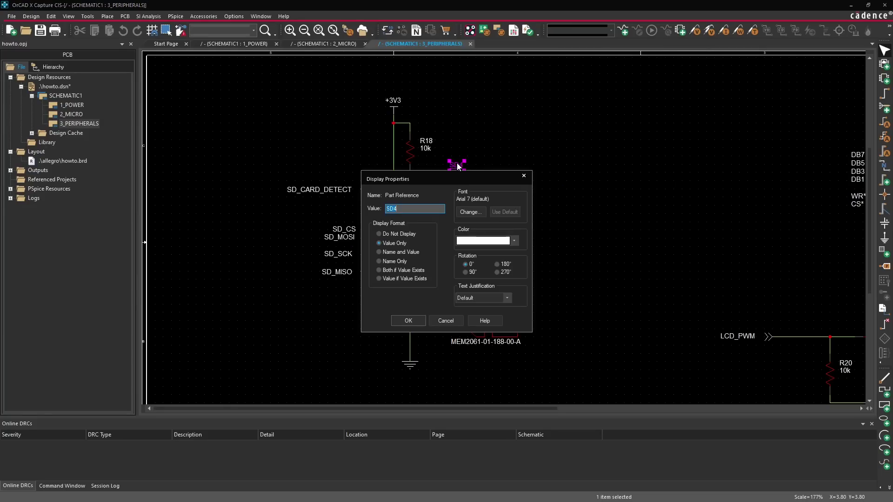
pyautogui.click(409, 208)
pyautogui.write('1')
pyautogui.click(406, 320)
pyautogui.click(569, 241)
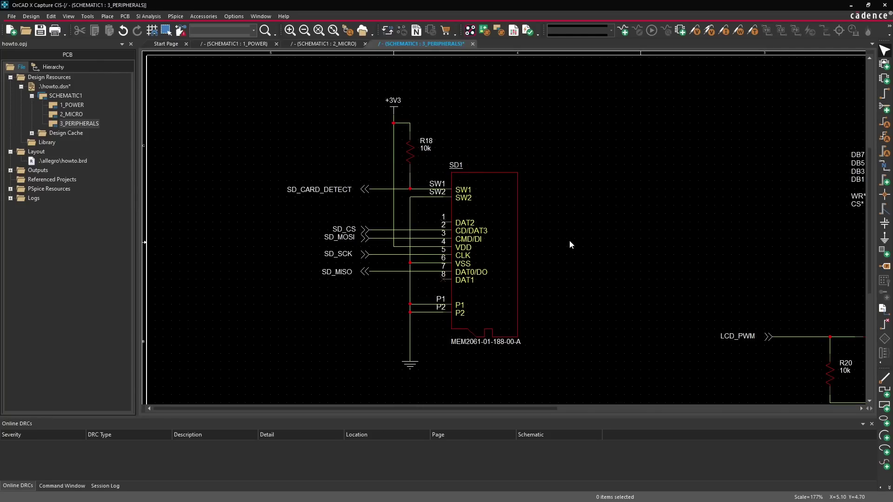
pyautogui.click(40, 32)
# - Run Update Layout and sync the SD4→SD1 Ref Des change to the board
pyautogui.click(126, 16)
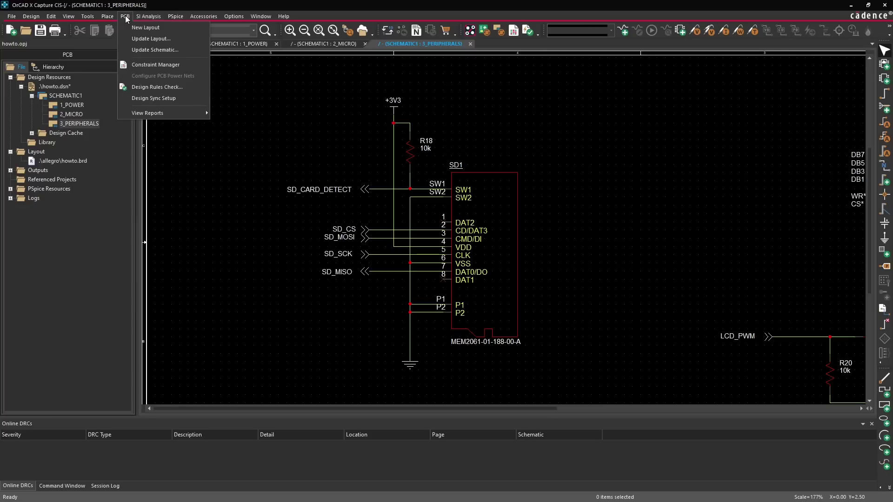
pyautogui.click(148, 38)
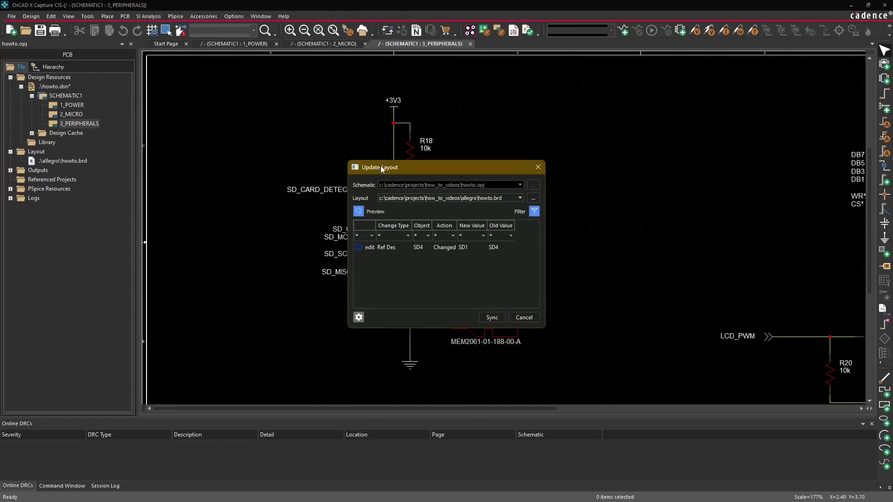
pyautogui.moveTo(382, 168); pyautogui.dragTo(387, 161)
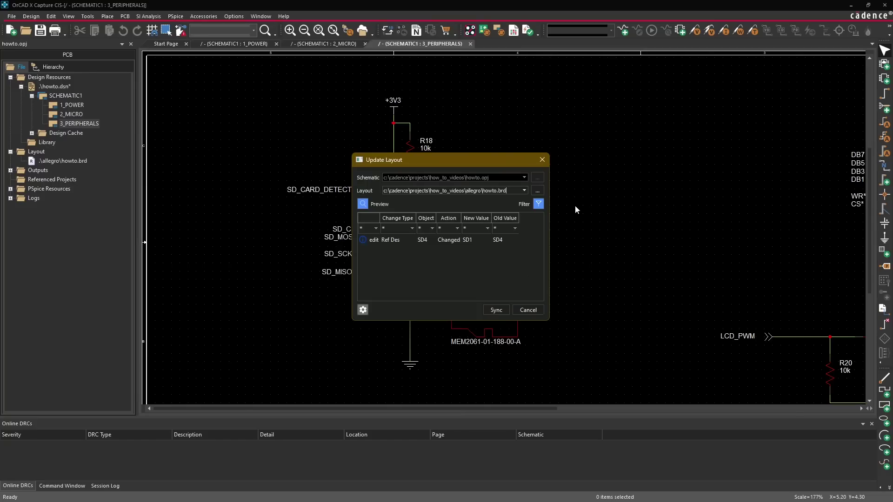
pyautogui.click(495, 310)
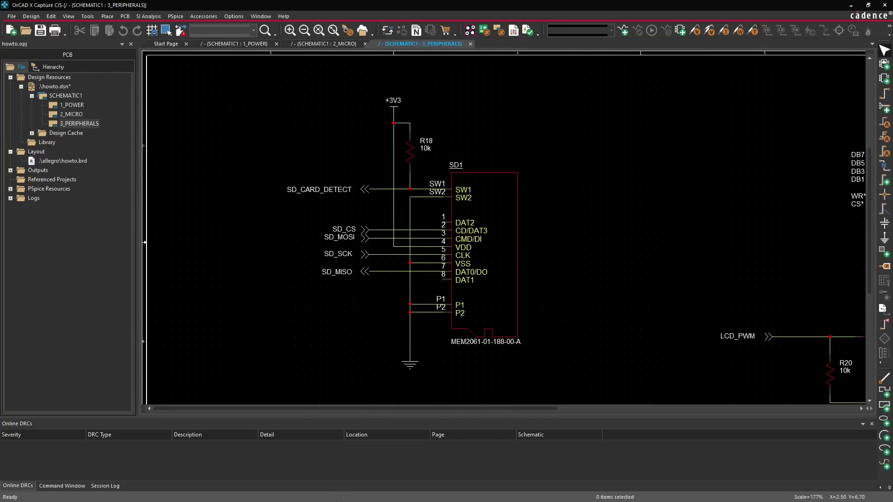
# - In Presto, select the SD1 (MEM2061) row in the Components table
pyautogui.press('super')
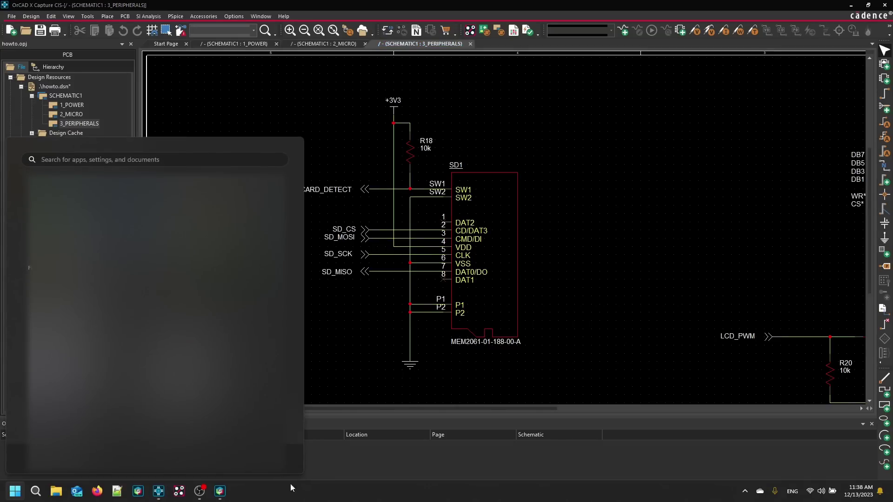
pyautogui.click(221, 492)
pyautogui.scroll(-3, 314, 428)
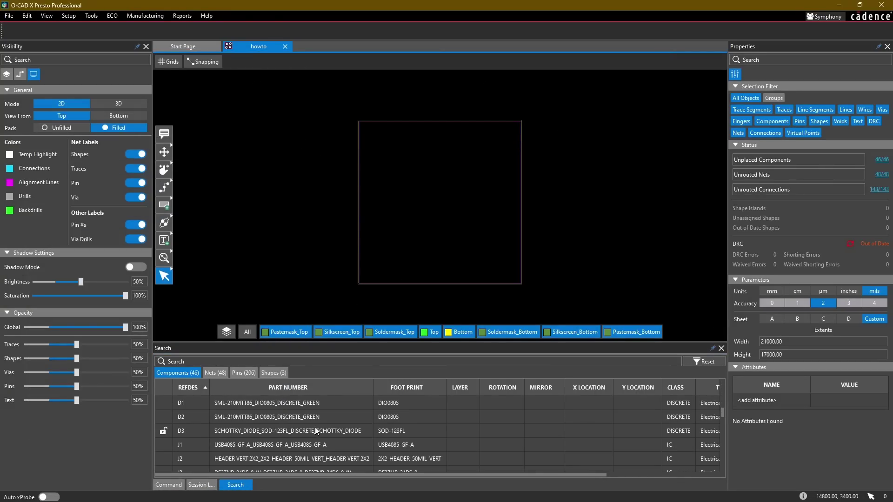
pyautogui.scroll(-3, 315, 427)
pyautogui.scroll(-3, 315, 427)
pyautogui.scroll(-3, 315, 425)
pyautogui.scroll(-3, 314, 425)
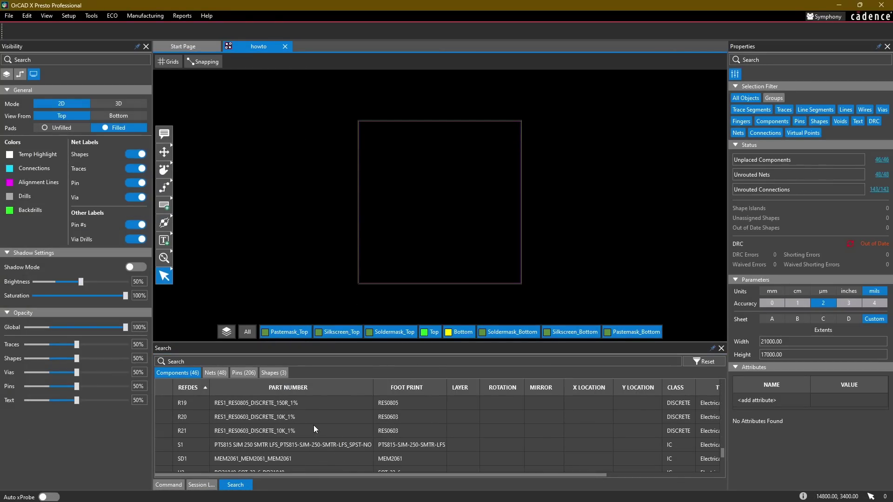
pyautogui.scroll(-3, 314, 426)
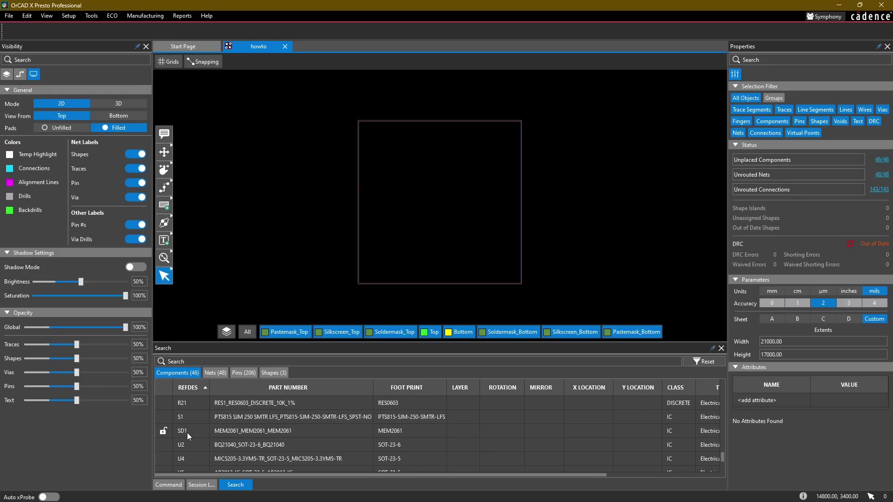
pyautogui.click(233, 432)
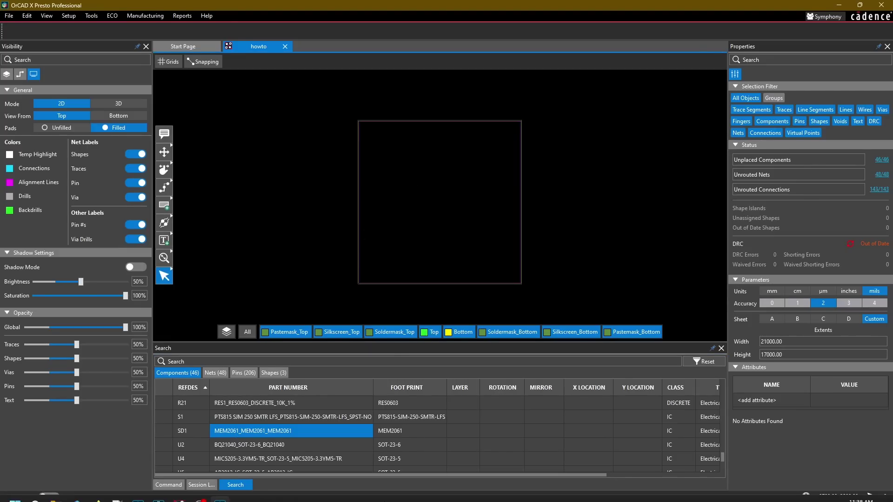
# - Change the SD1 reference designator to SD2 in Capture, save, and return to Presto
pyautogui.click(159, 491)
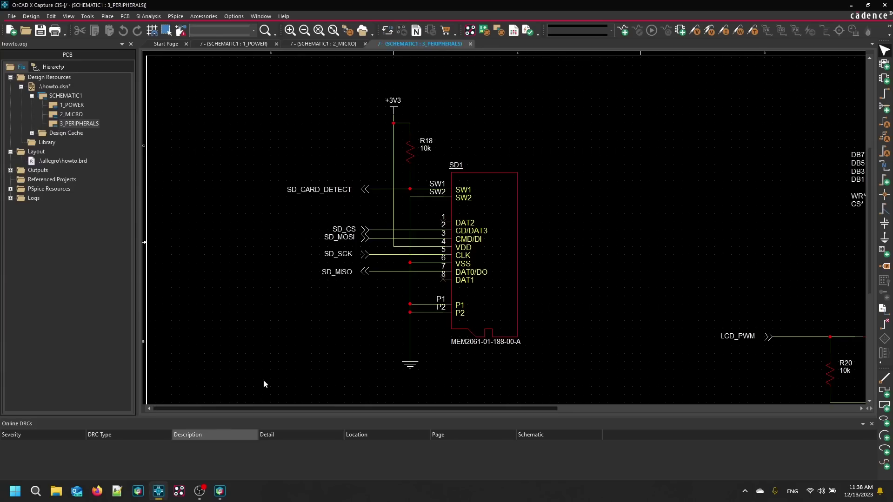
pyautogui.click(458, 165)
pyautogui.doubleClick(460, 167)
pyautogui.write('SD2')
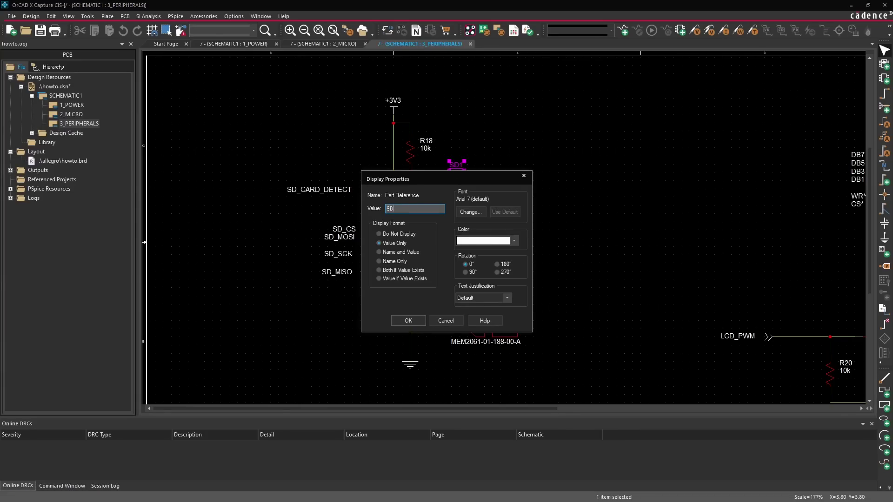
pyautogui.click(409, 321)
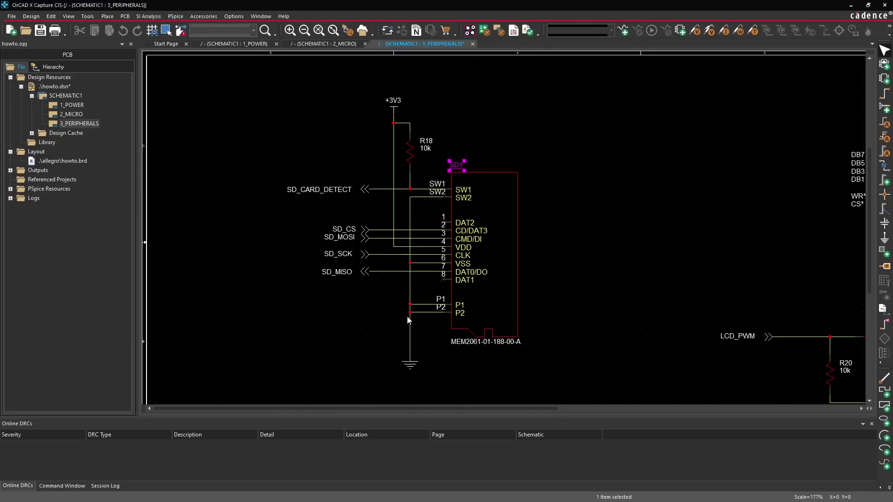
pyautogui.click(334, 276)
pyautogui.hotkey('ctrl', 's')
pyautogui.click(41, 30)
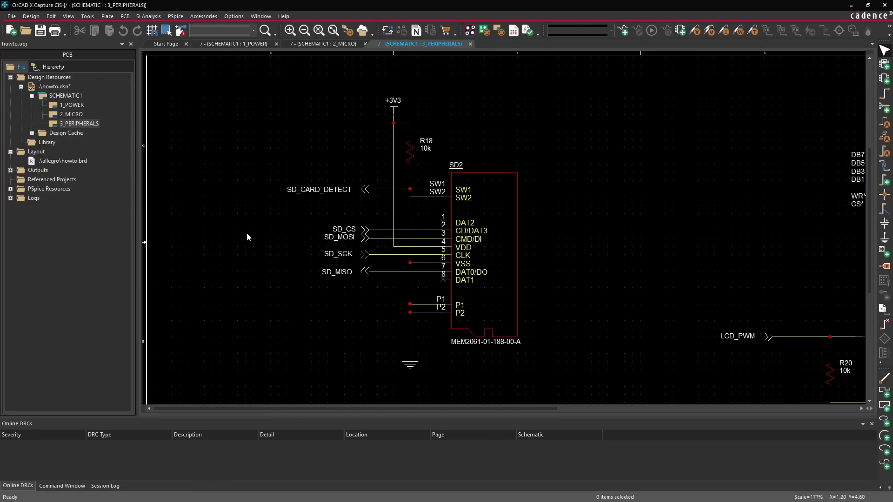
pyautogui.click(220, 491)
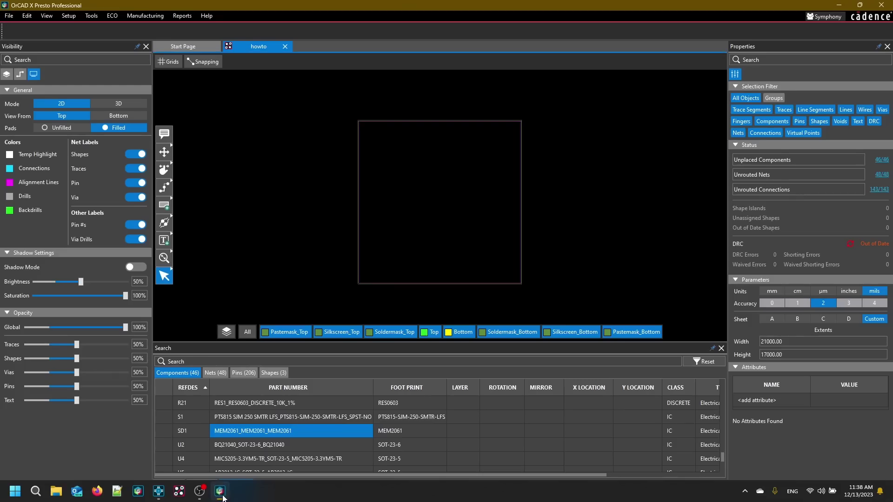
# - Use ECO > Update PCB to sync the SD1→SD2 Ref Des change into the layout
pyautogui.click(111, 15)
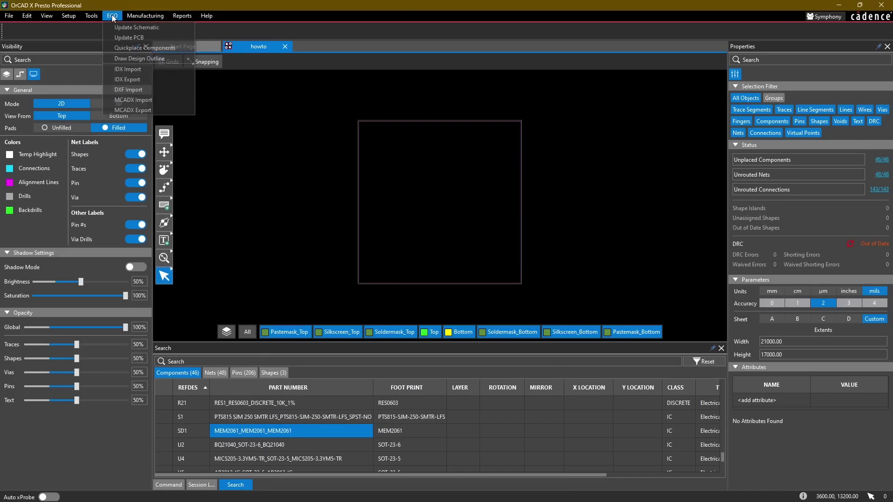
pyautogui.click(129, 37)
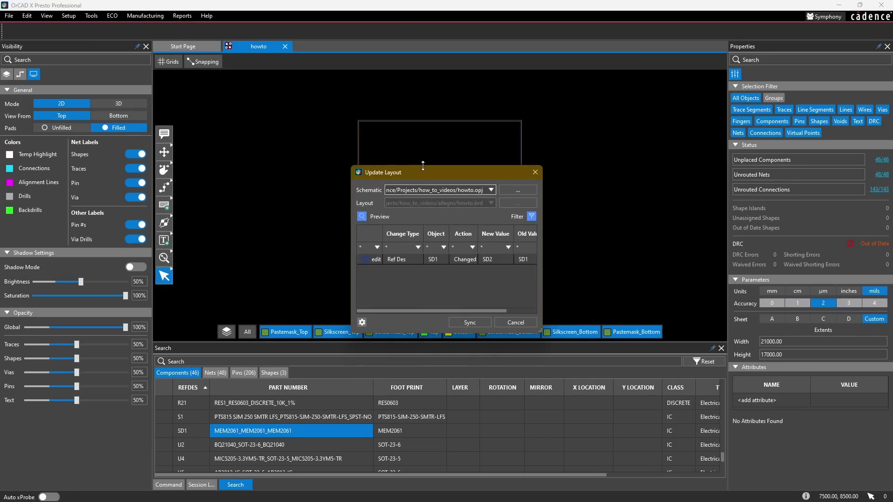
pyautogui.moveTo(421, 173); pyautogui.dragTo(416, 125)
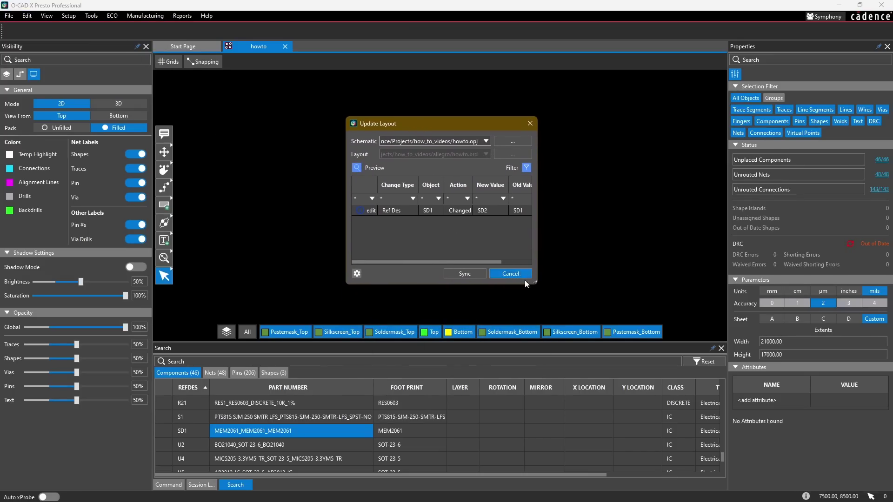
pyautogui.moveTo(536, 283); pyautogui.dragTo(558, 295)
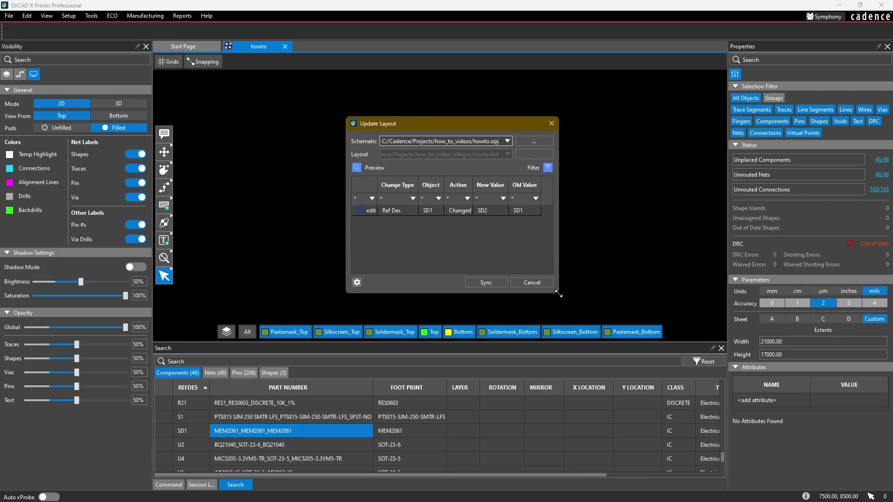
pyautogui.click(487, 283)
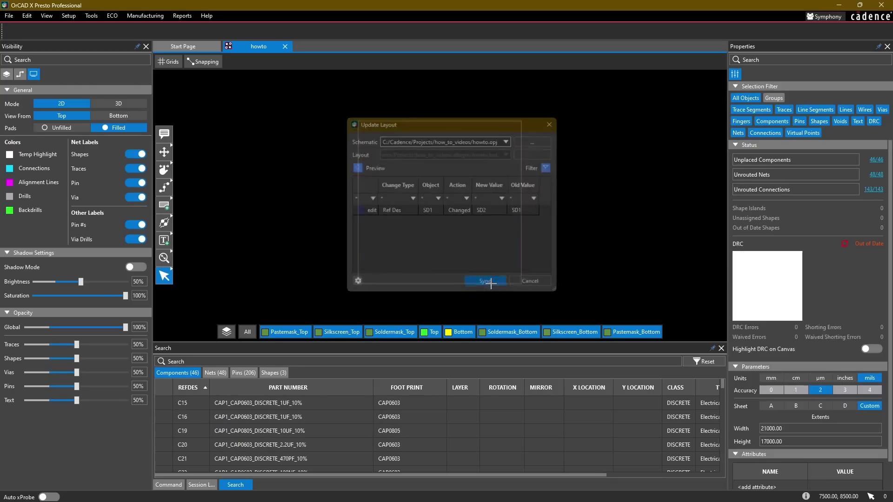
pyautogui.scroll(-5, 258, 428)
pyautogui.scroll(-5, 252, 428)
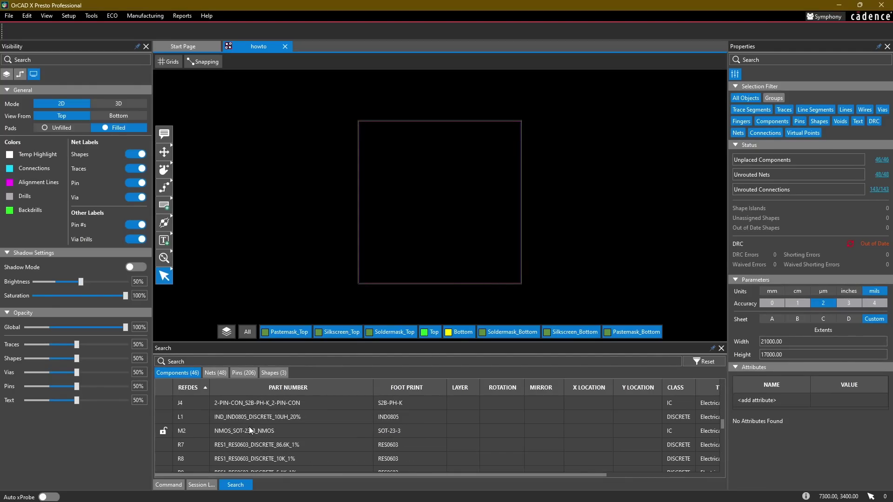
pyautogui.scroll(-3, 237, 431)
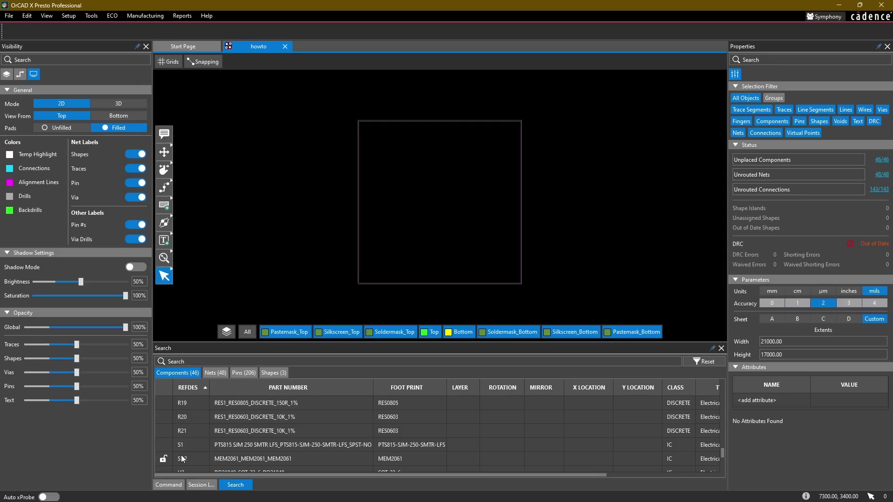
# - Place SD2 (MEM2061) on the top layer near the board's upper-left corner and select it
pyautogui.click(164, 152)
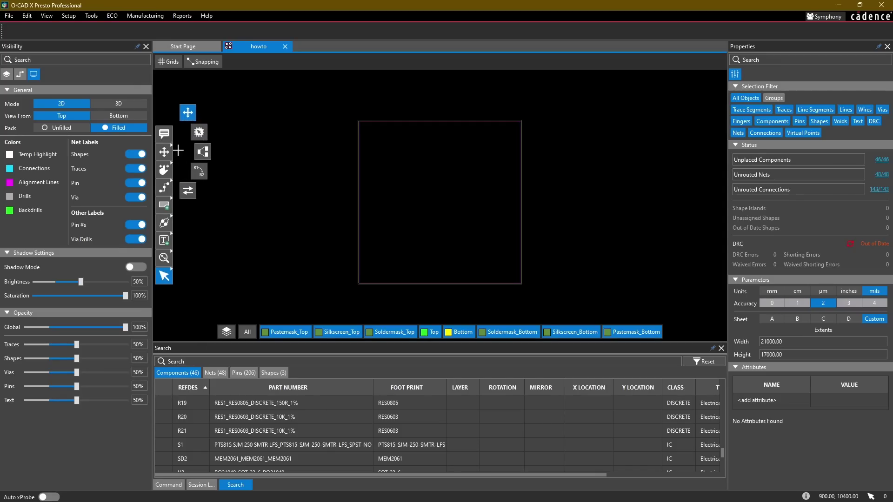
pyautogui.click(202, 139)
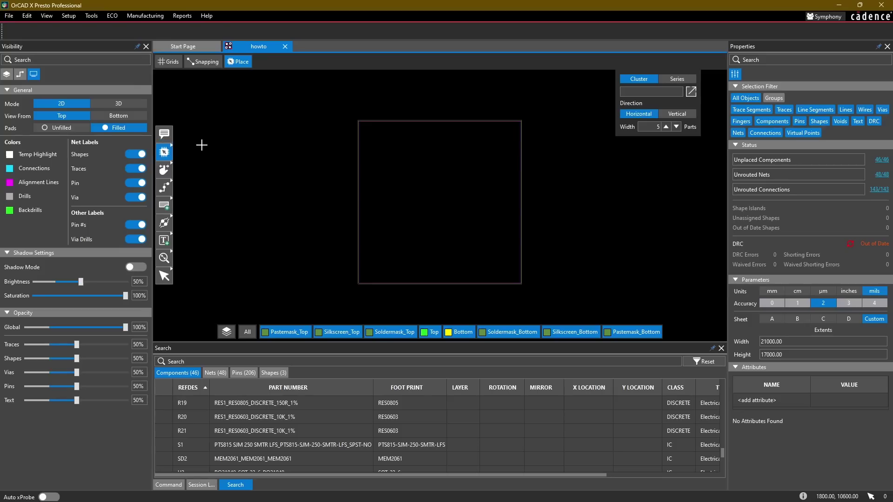
pyautogui.click(186, 458)
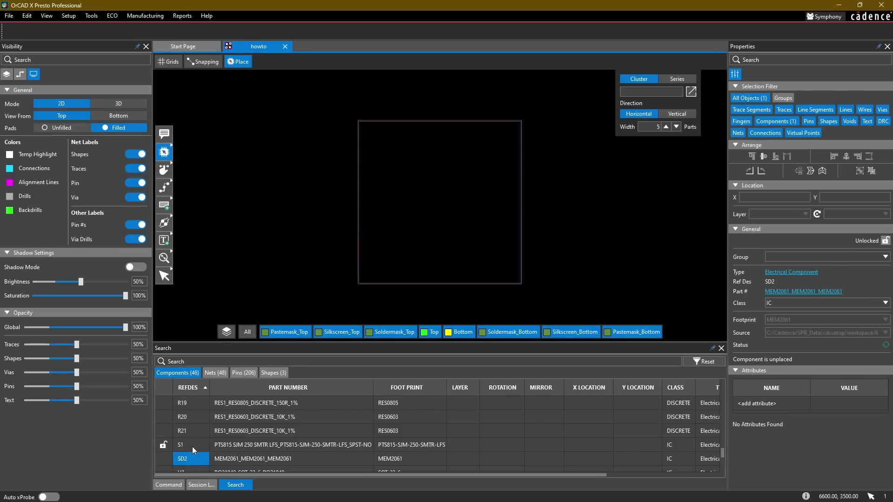
pyautogui.click(366, 148)
pyautogui.click(164, 277)
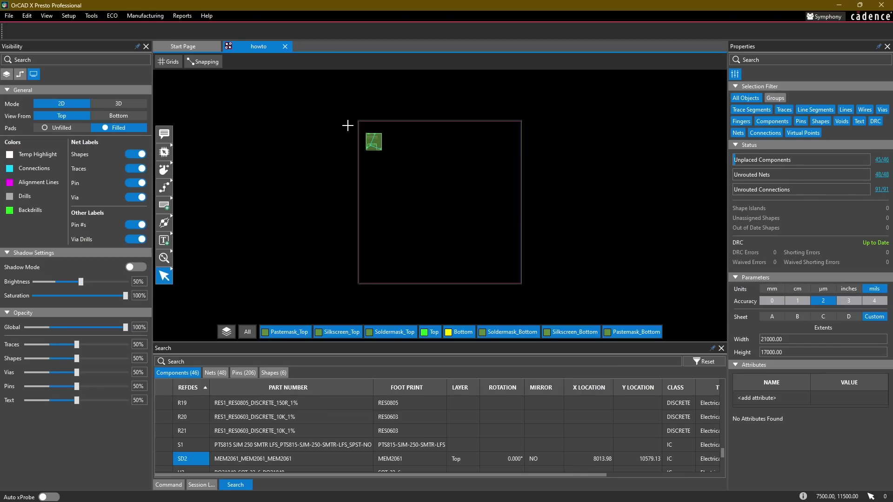
pyautogui.click(375, 136)
pyautogui.scroll(3, 374, 137)
pyautogui.scroll(3, 375, 137)
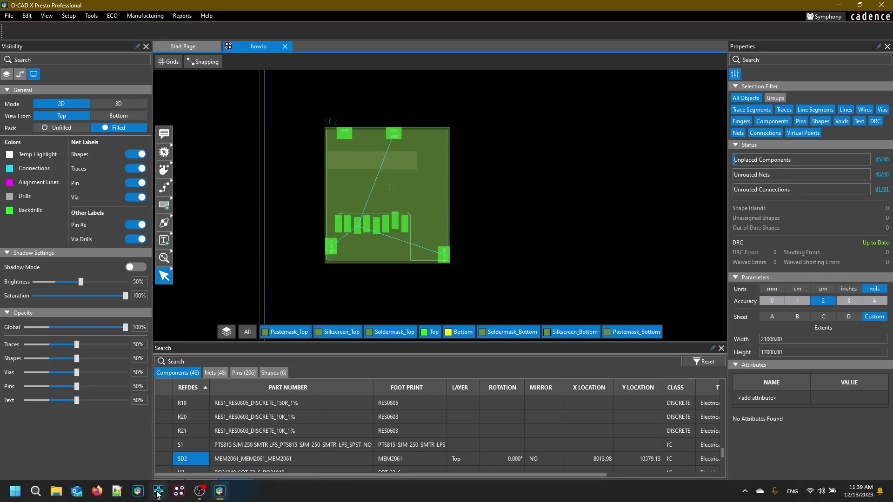
# - Select SD2 in Capture, confirm its footprint highlights in Presto, then return to Capture
pyautogui.click(159, 493)
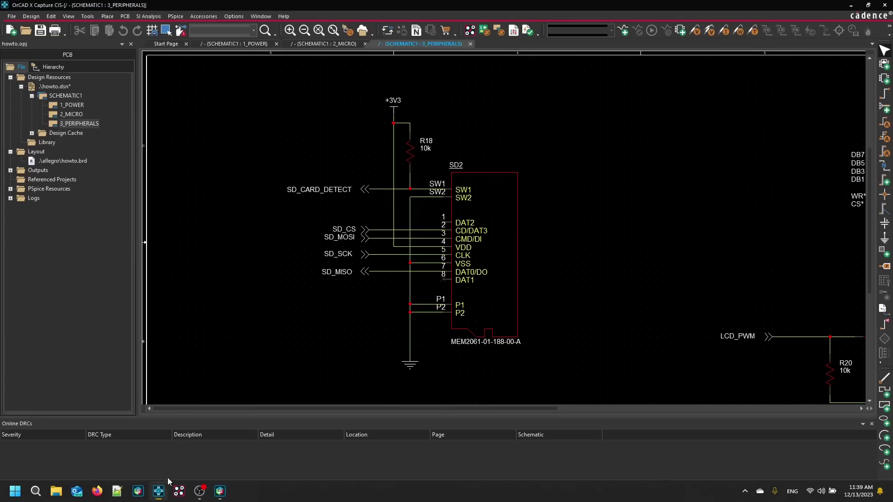
pyautogui.click(485, 246)
pyautogui.moveTo(286, 499)
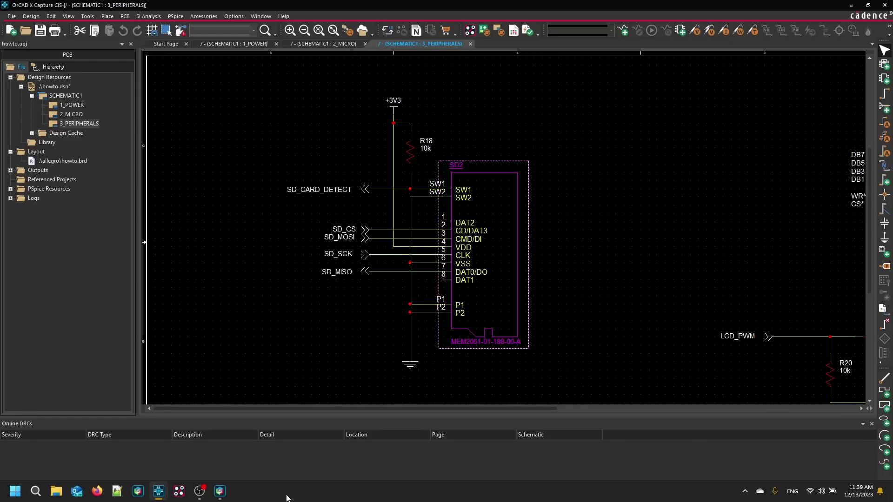
pyautogui.click(219, 493)
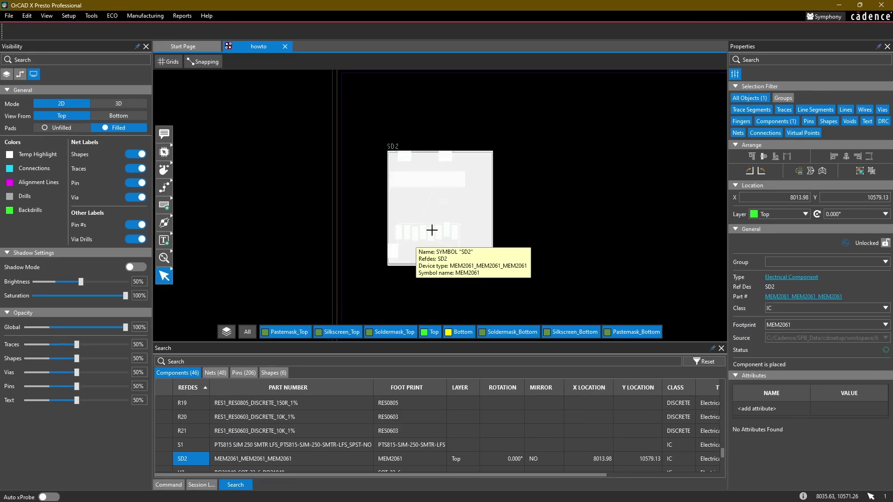
pyautogui.click(580, 259)
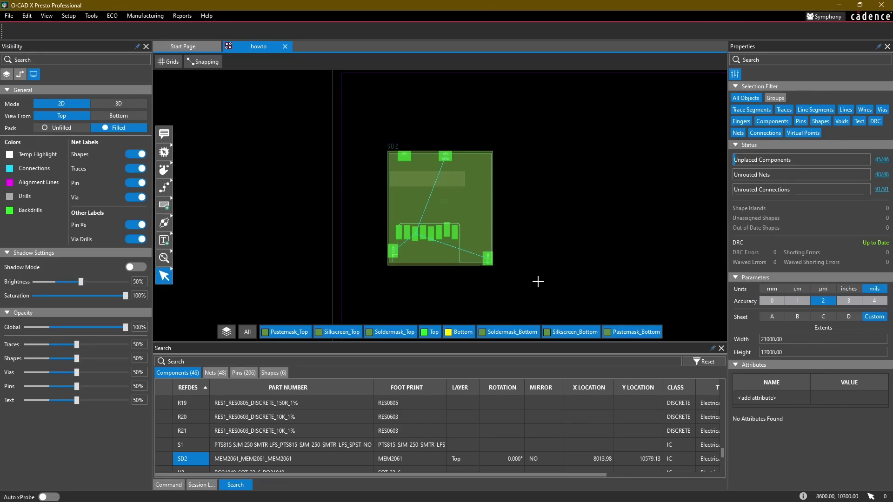
pyautogui.moveTo(447, 500)
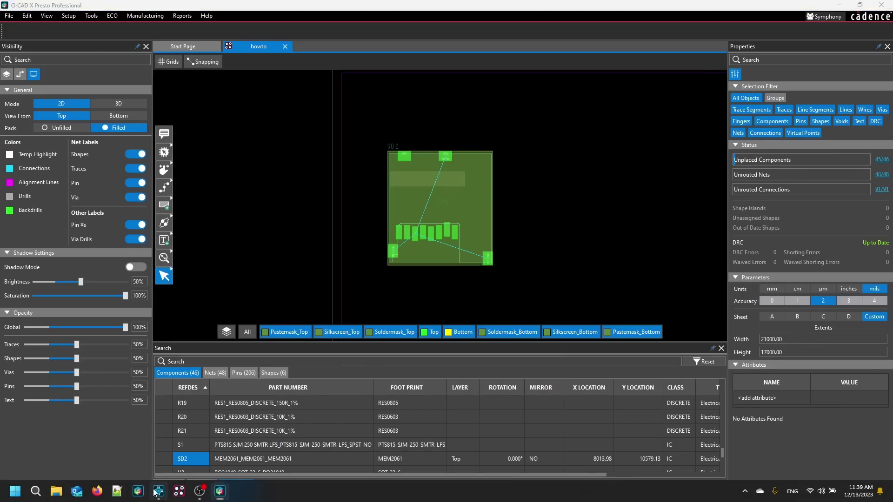
pyautogui.click(138, 492)
# - Cross-probe the SD2 footprint from the Presto board into Capture, then return to the board
pyautogui.click(574, 271)
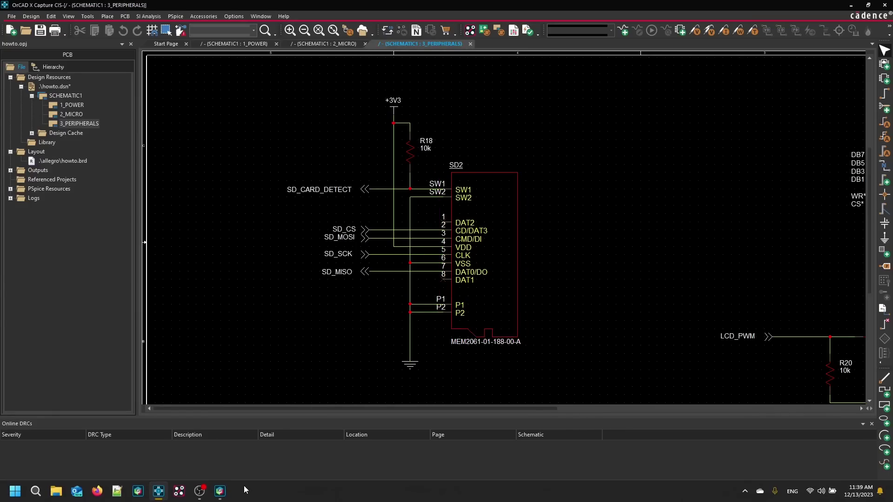
pyautogui.click(220, 493)
pyautogui.click(480, 200)
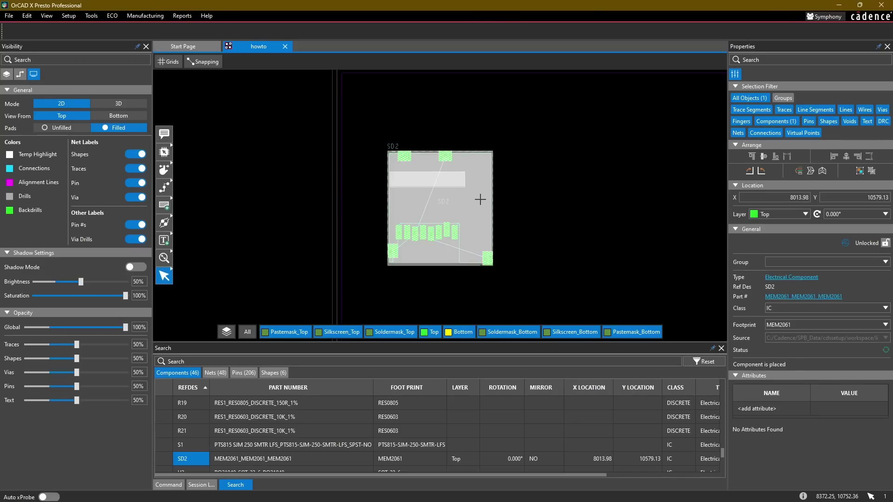
pyautogui.rightClick(480, 200)
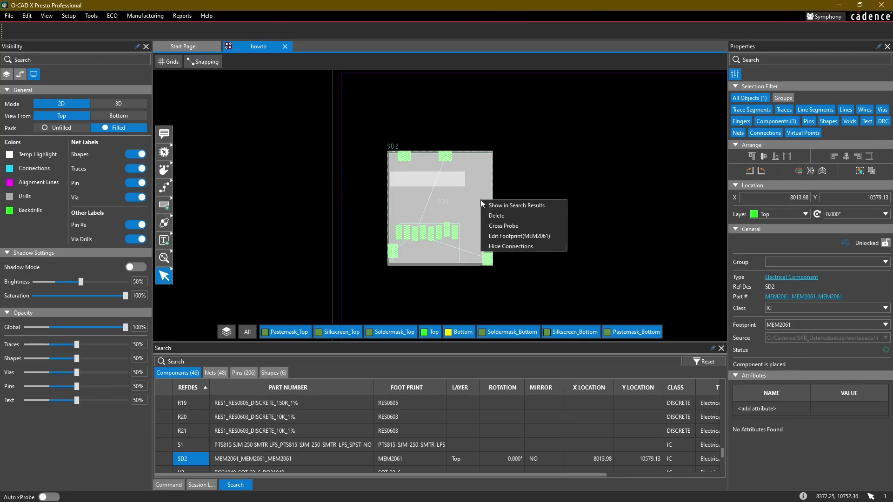
pyautogui.click(506, 227)
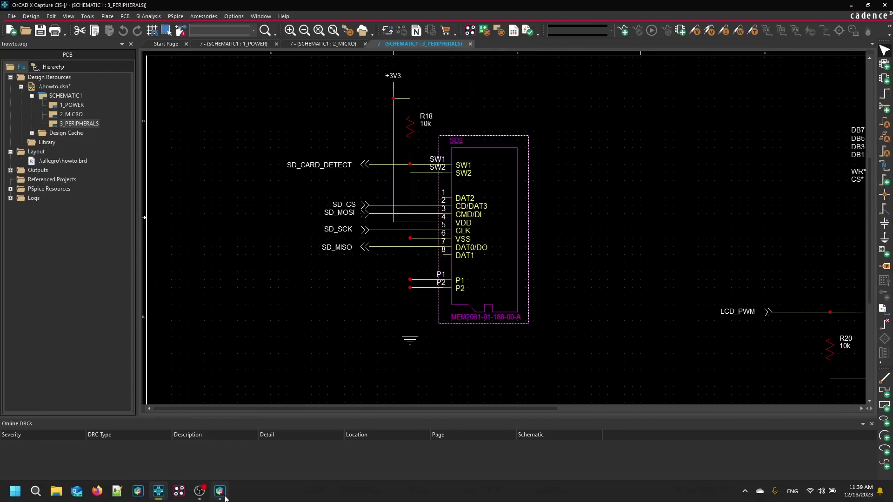
pyautogui.click(220, 492)
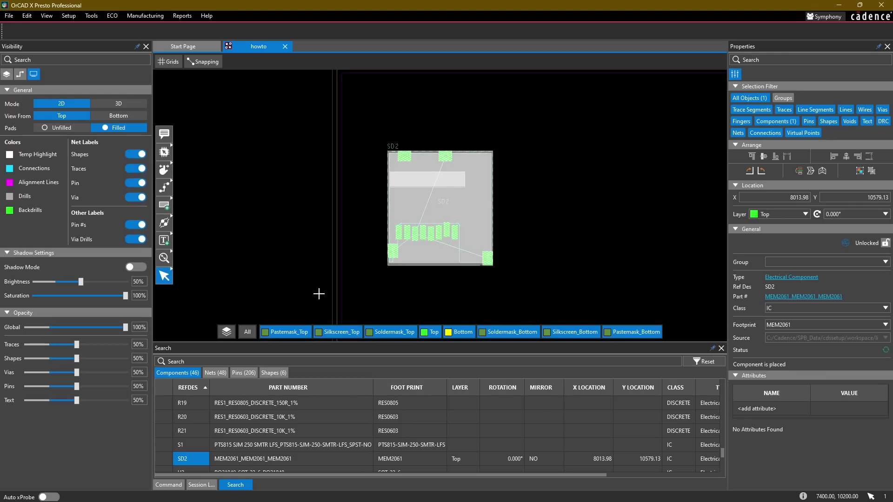
pyautogui.scroll(-1, 338, 229)
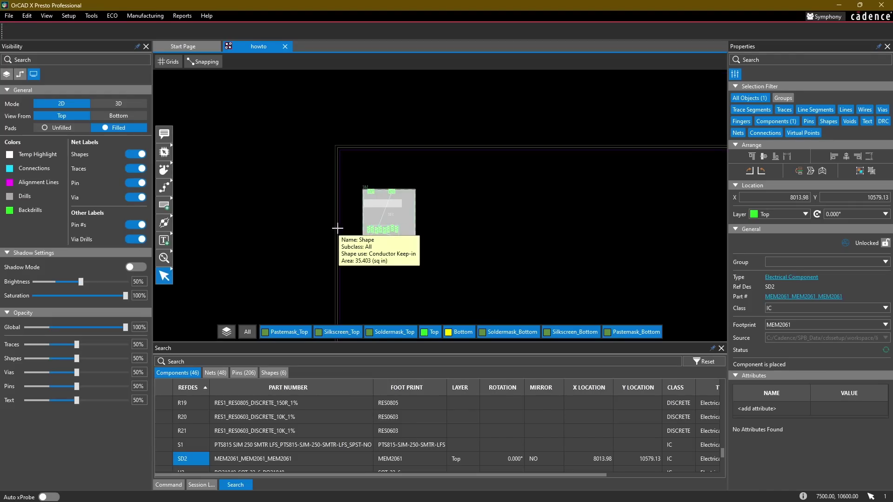
pyautogui.scroll(-1, 481, 226)
pyautogui.scroll(-2, 494, 244)
pyautogui.scroll(-1, 391, 129)
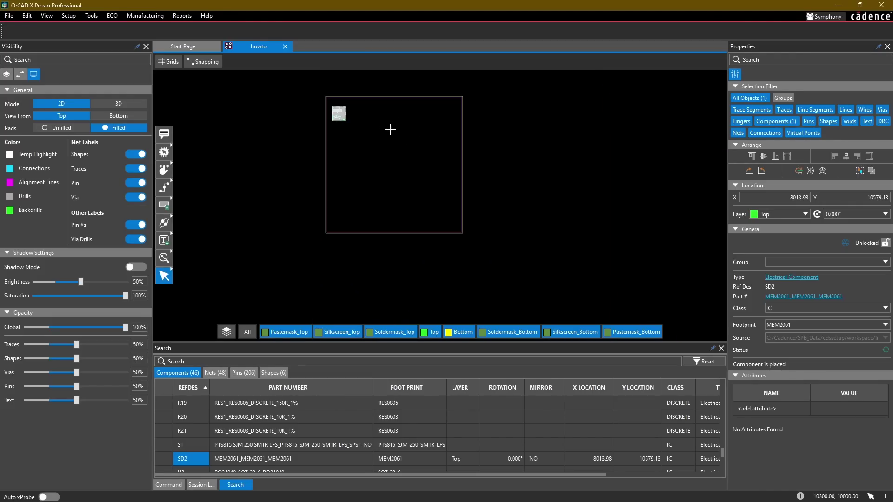